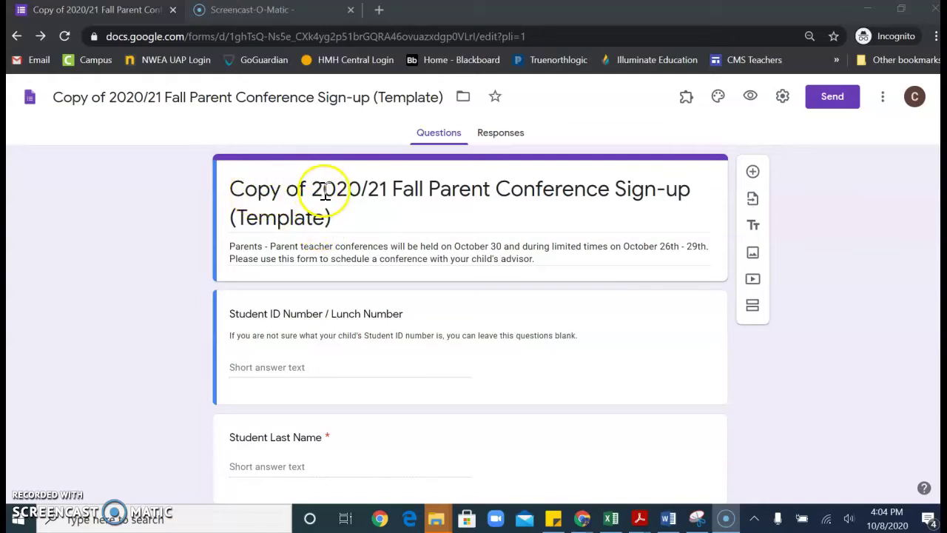
# Edit the form's title heading: remove "Copy of" and replace "Template" in the parentheses with the teacher's last name
pyautogui.tripleClick(314, 186)
pyautogui.moveTo(314, 188); pyautogui.dragTo(211, 197)
pyautogui.press('BackSpace')
pyautogui.moveTo(325, 216); pyautogui.dragTo(238, 216)
pyautogui.write('Pendley')
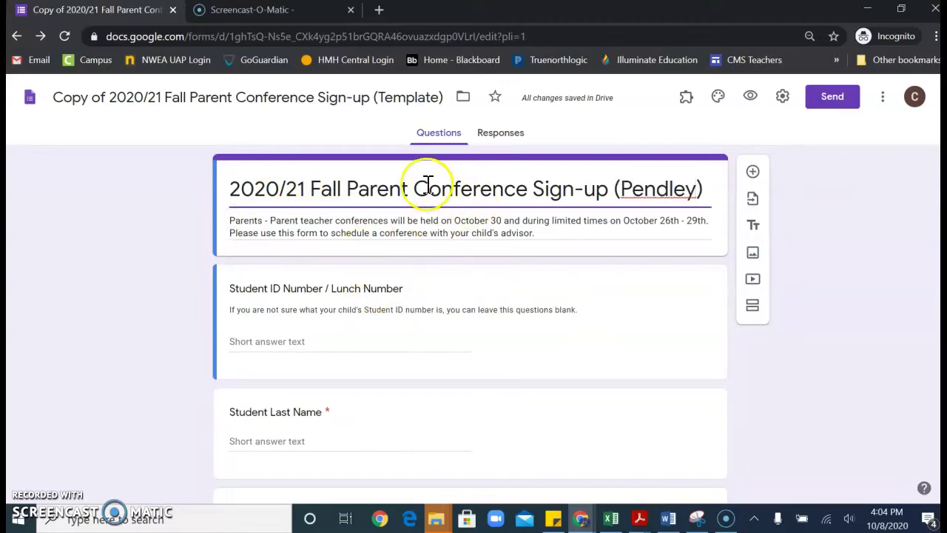
# Rename the form file to "2020/21 Fall Parent Conference Sign-up" followed by the teacher's last name in parentheses
pyautogui.click(111, 100)
pyautogui.moveTo(93, 101); pyautogui.dragTo(42, 101)
pyautogui.press('BackSpace')
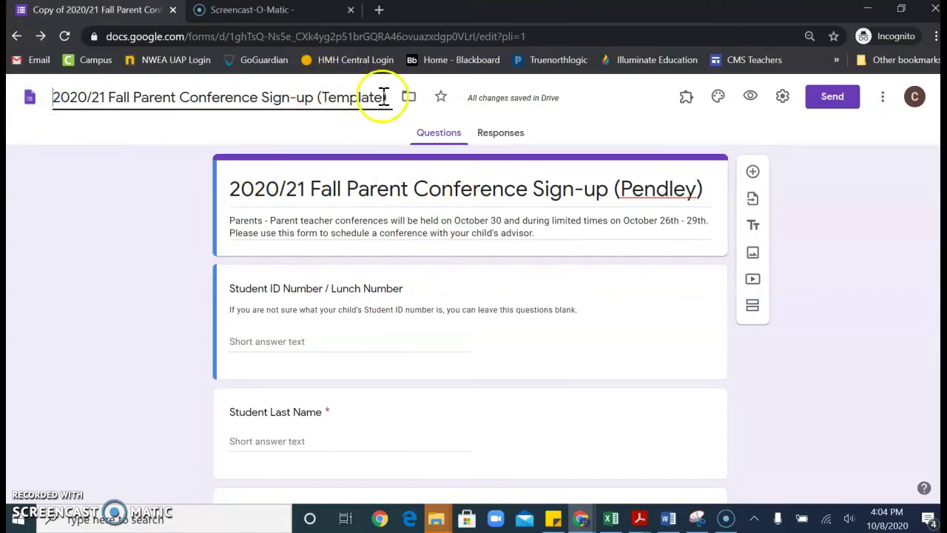
pyautogui.moveTo(383, 97); pyautogui.dragTo(334, 97)
pyautogui.write('Pendley')
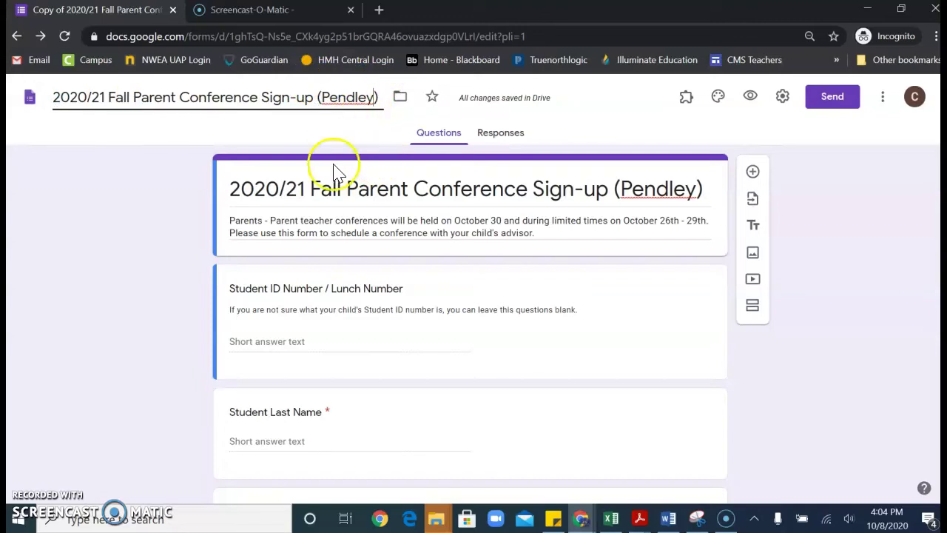
pyautogui.click(165, 268)
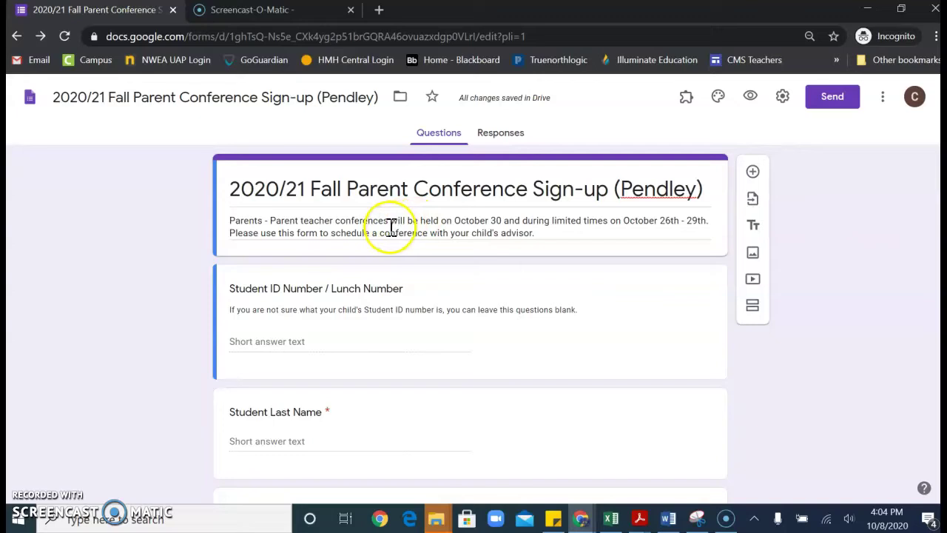
# Review the form's description and its questions, from the student ID number through the conference type and time selection
pyautogui.tripleClick(360, 224)
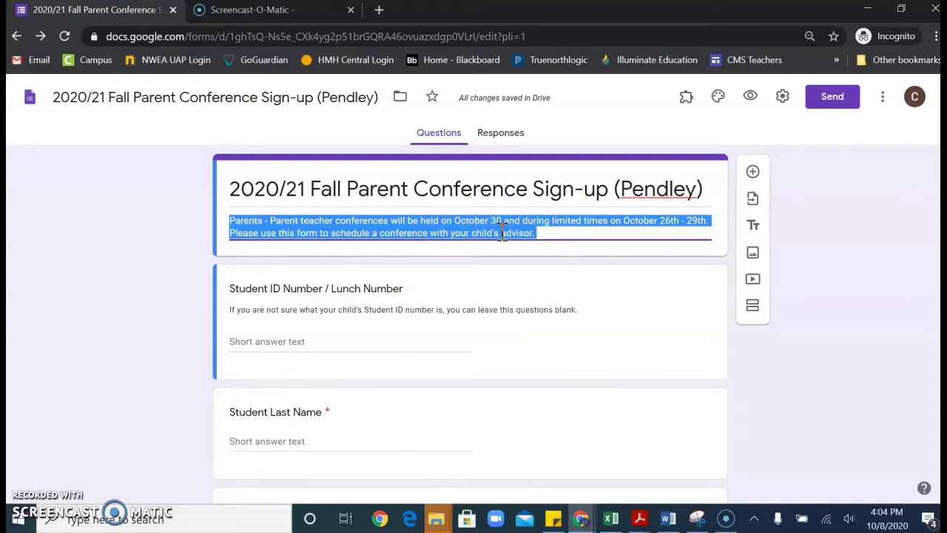
pyautogui.scroll(-1, 481, 236)
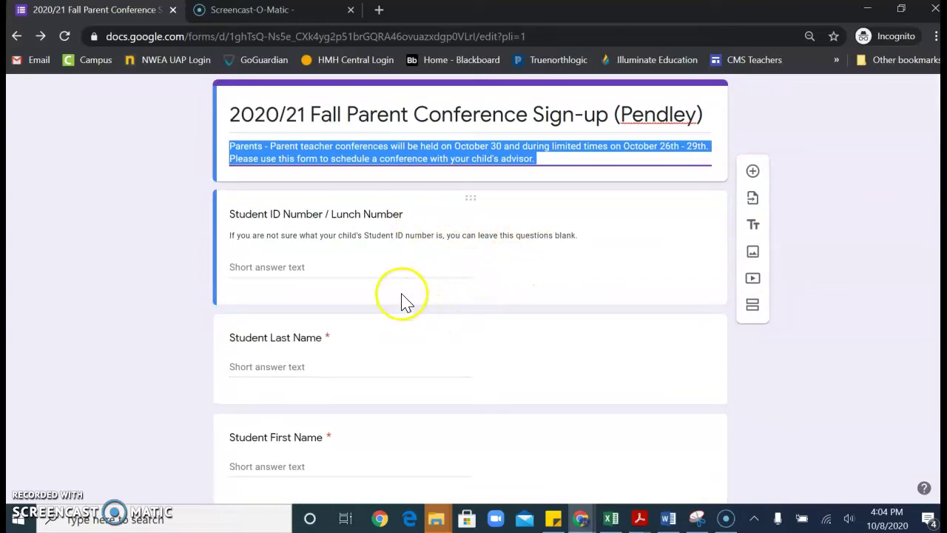
pyautogui.click(293, 270)
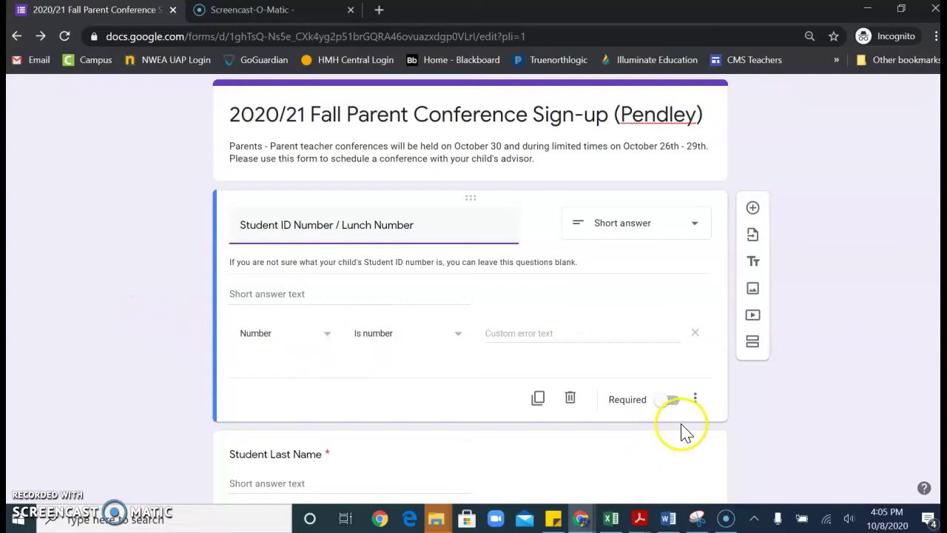
pyautogui.click(124, 331)
pyautogui.scroll(-5, 124, 331)
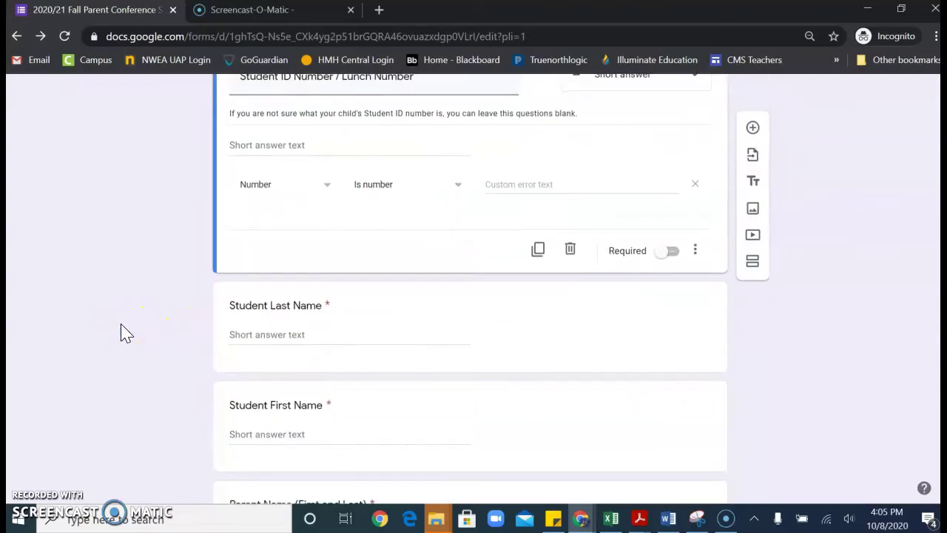
pyautogui.scroll(-1, 95, 296)
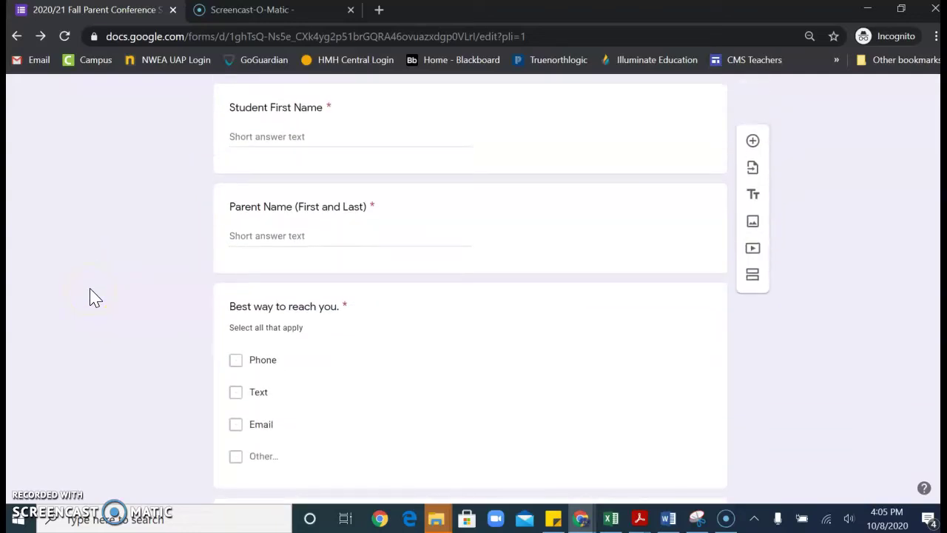
pyautogui.scroll(-2, 94, 295)
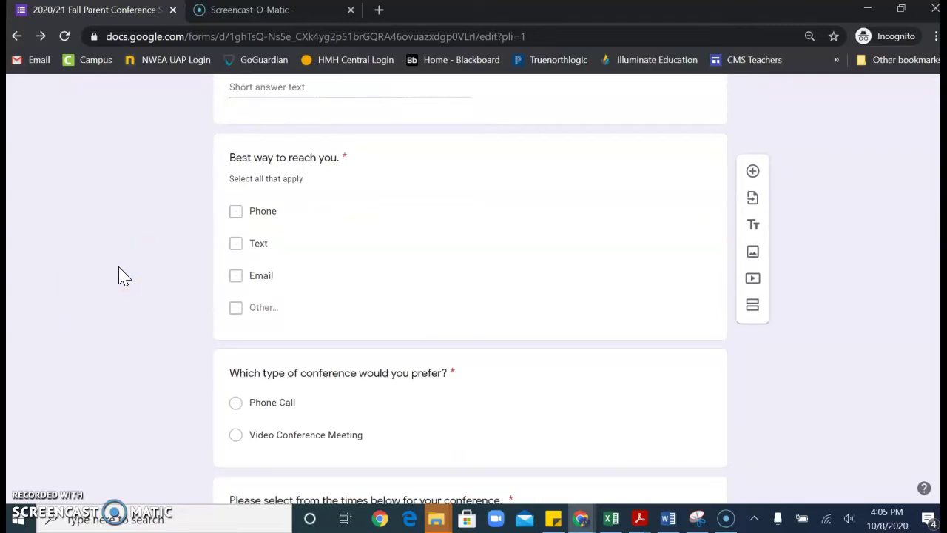
pyautogui.scroll(-2, 122, 275)
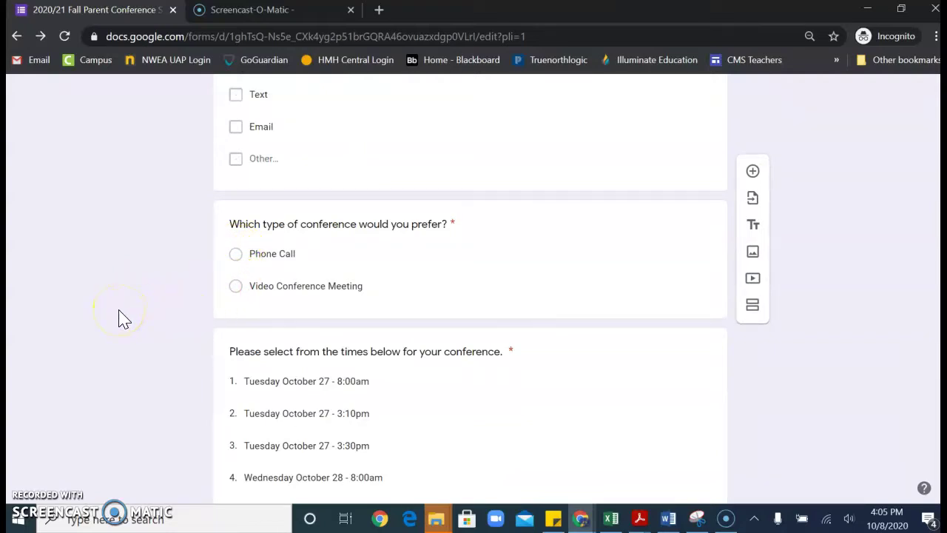
pyautogui.scroll(-2, 122, 318)
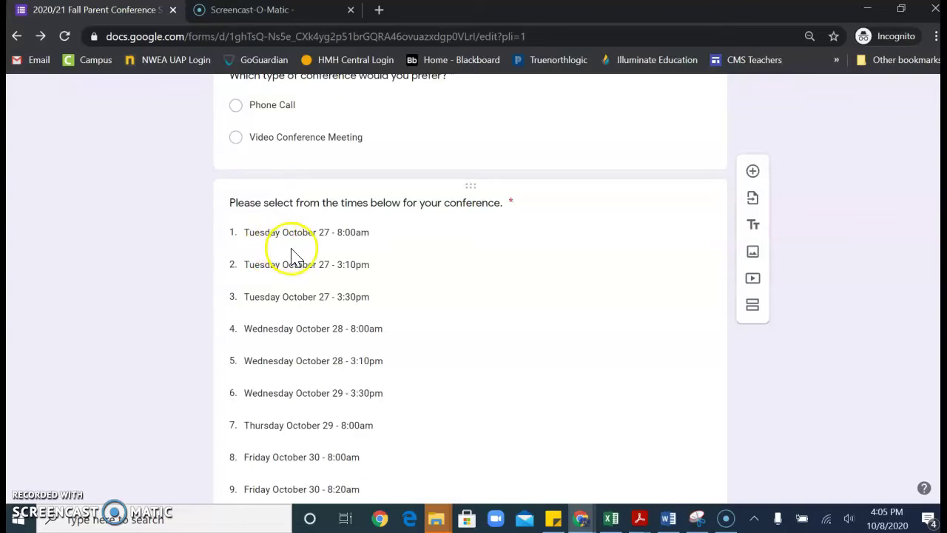
pyautogui.scroll(1, 293, 255)
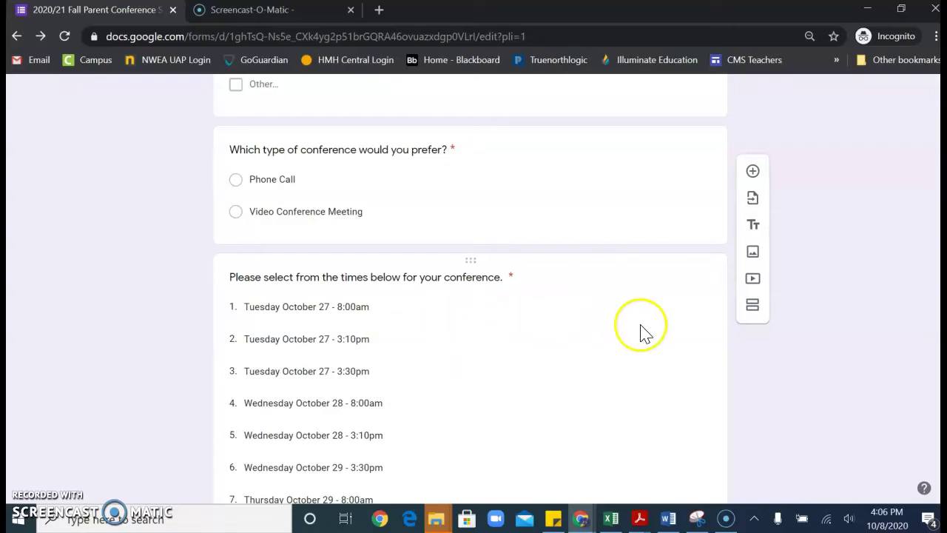
# Examine the full list of appointment options in the conference time dropdown question, including the special scheduling choice
pyautogui.click(313, 332)
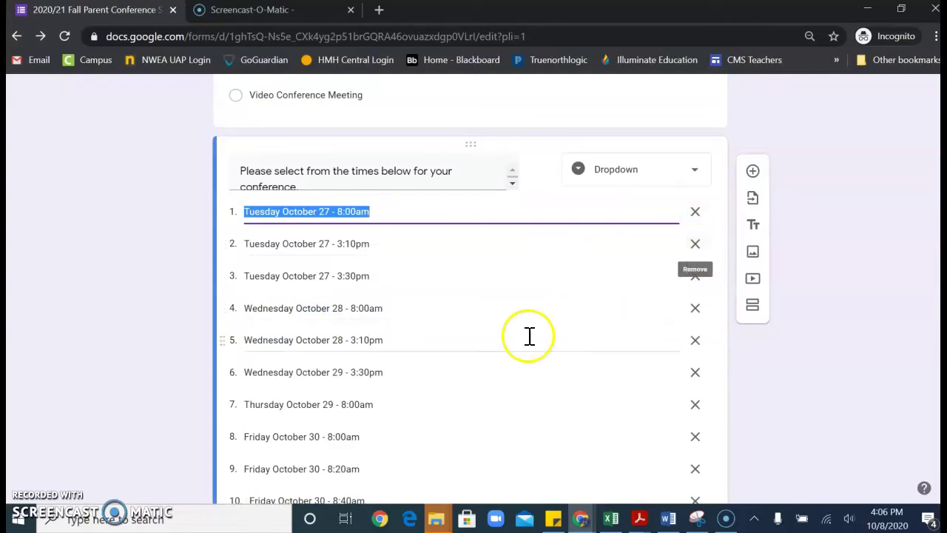
pyautogui.scroll(-7, 525, 345)
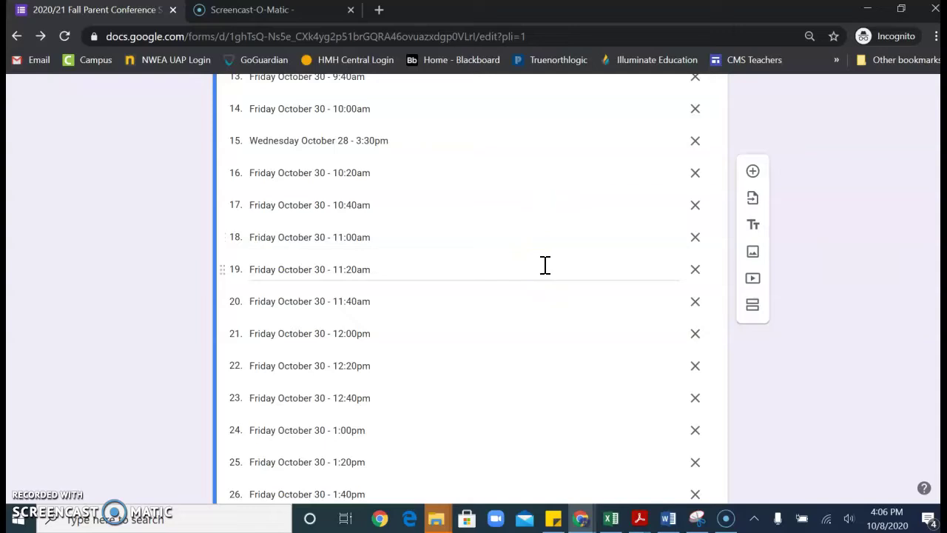
pyautogui.scroll(-1, 543, 264)
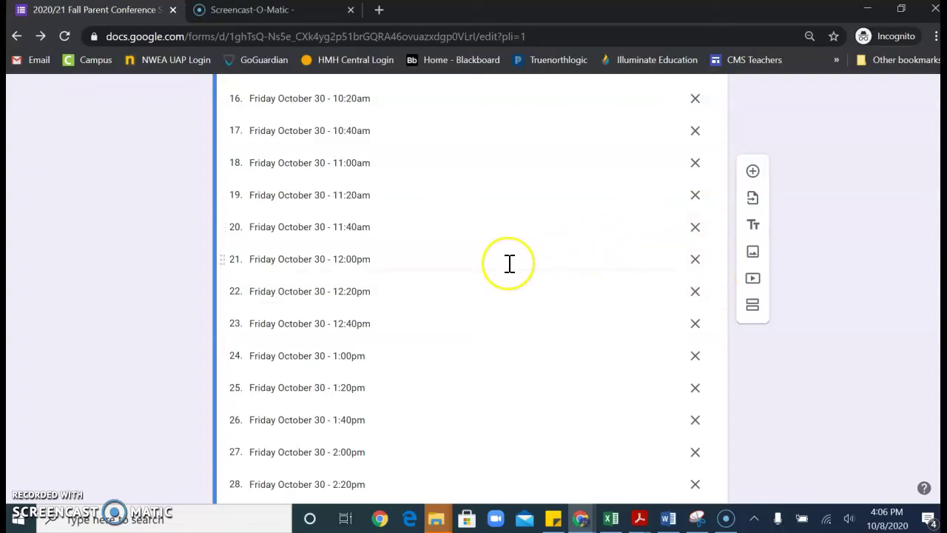
pyautogui.scroll(-3, 509, 264)
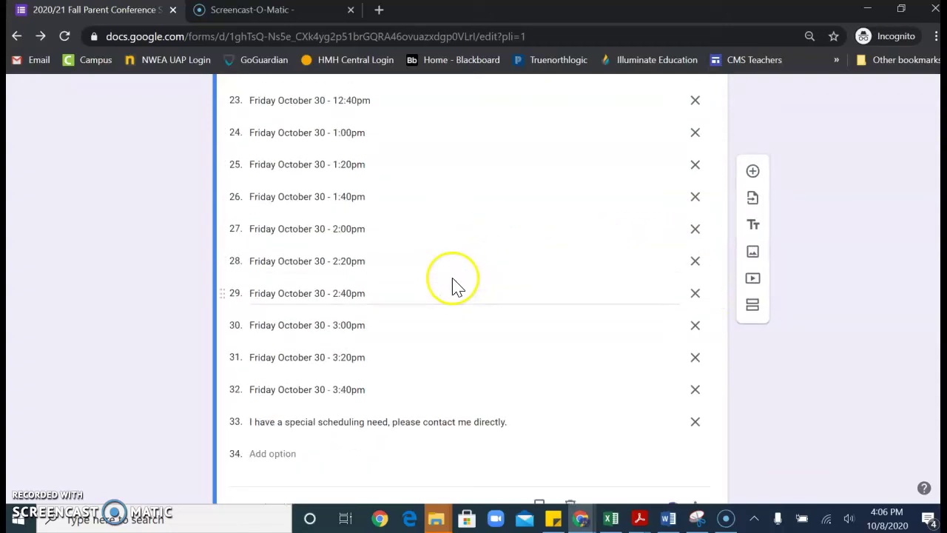
pyautogui.scroll(3, 476, 283)
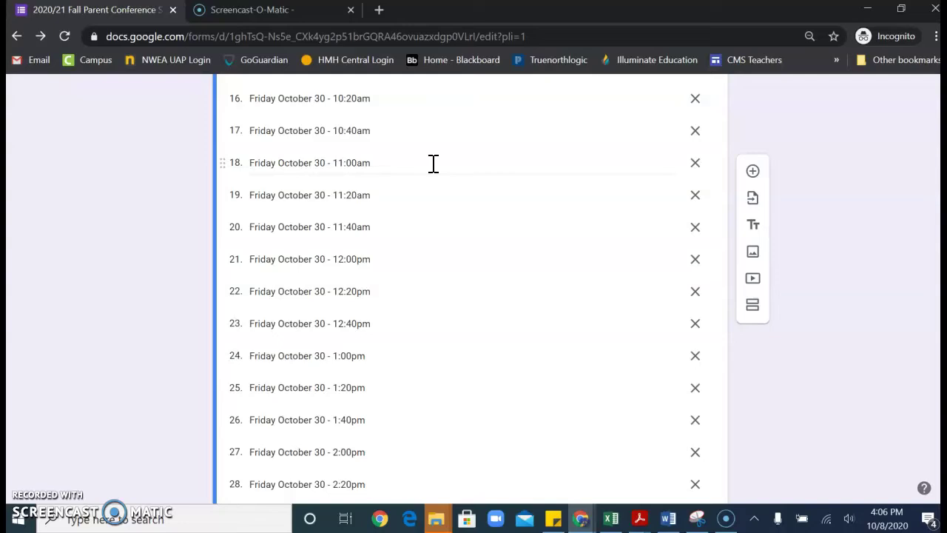
pyautogui.scroll(-4, 434, 167)
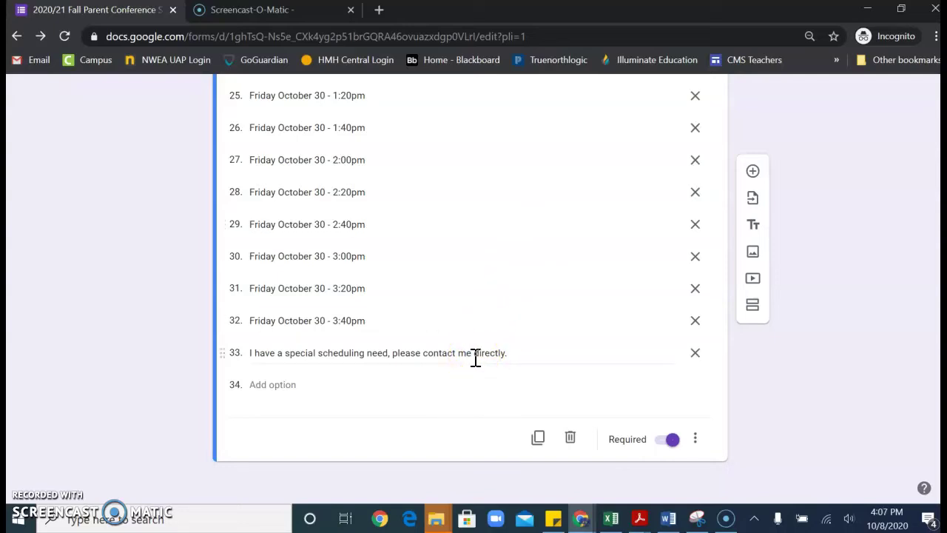
pyautogui.scroll(20, 475, 358)
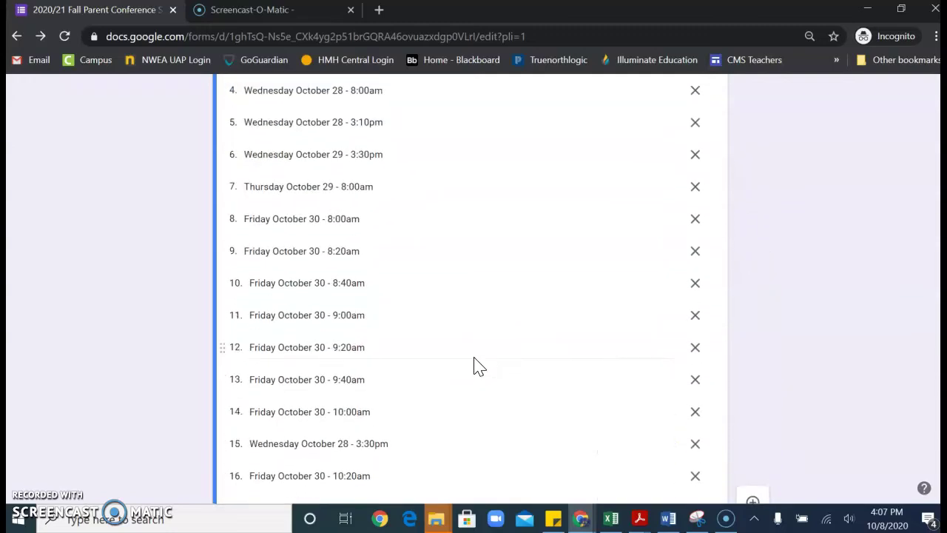
pyautogui.scroll(3, 479, 366)
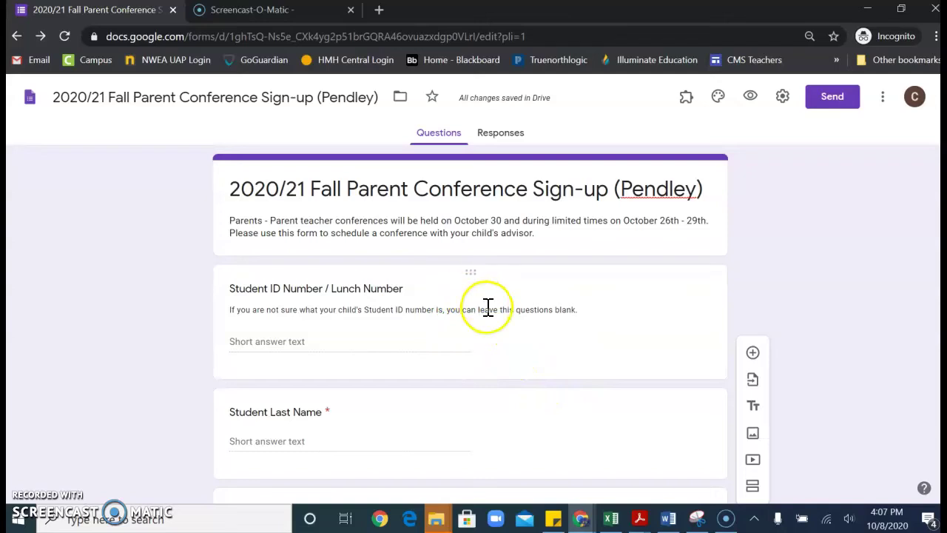
pyautogui.scroll(-5, 486, 309)
pyautogui.scroll(-5, 488, 318)
pyautogui.click(465, 415)
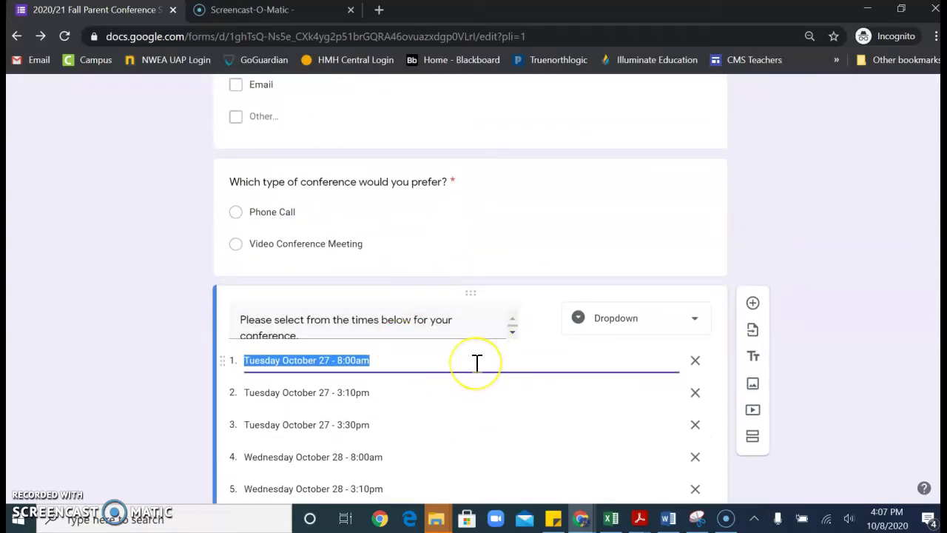
pyautogui.scroll(10, 475, 366)
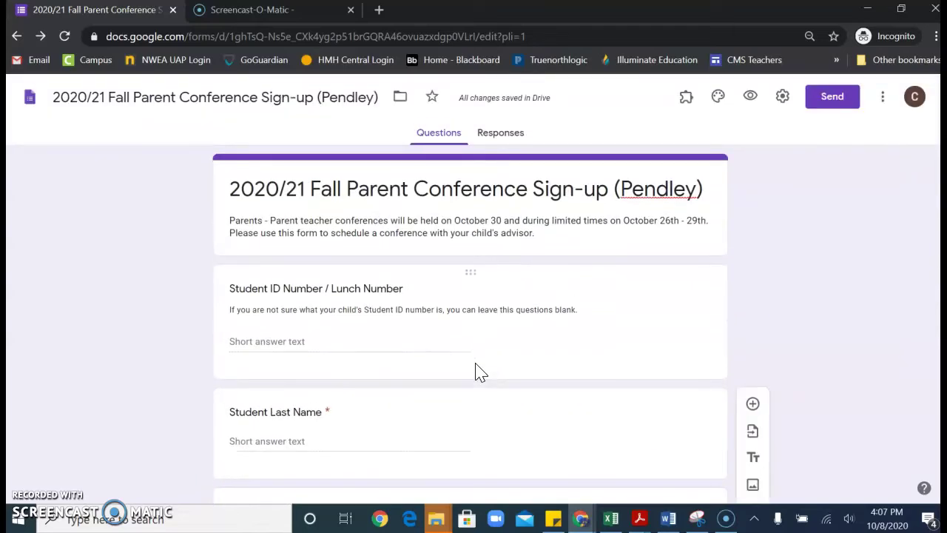
# Start installing the Choice Eliminator 2 add-on for the form
pyautogui.click(682, 102)
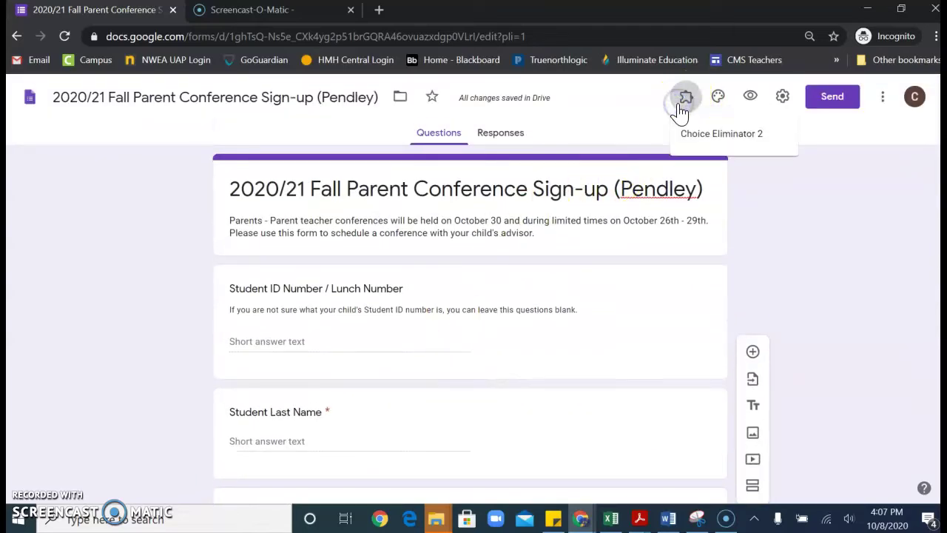
pyautogui.click(725, 137)
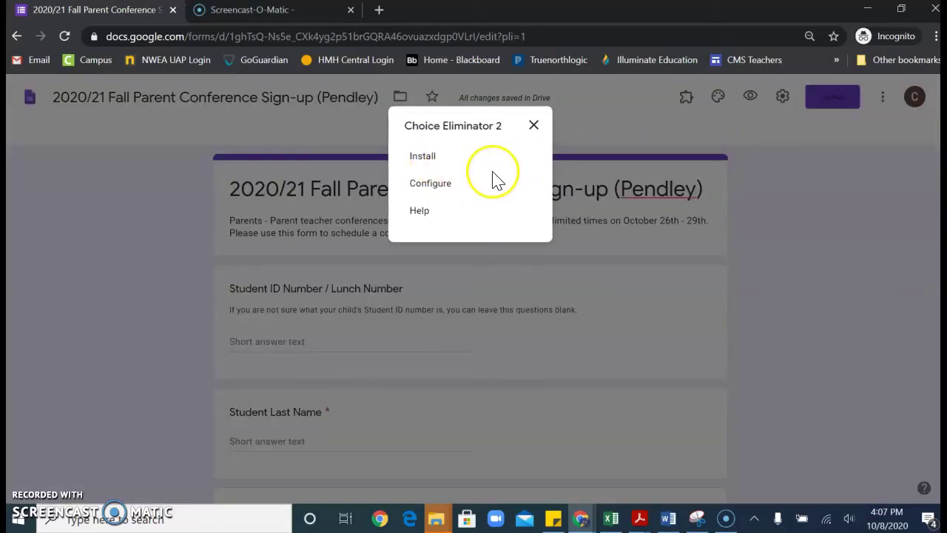
pyautogui.click(428, 159)
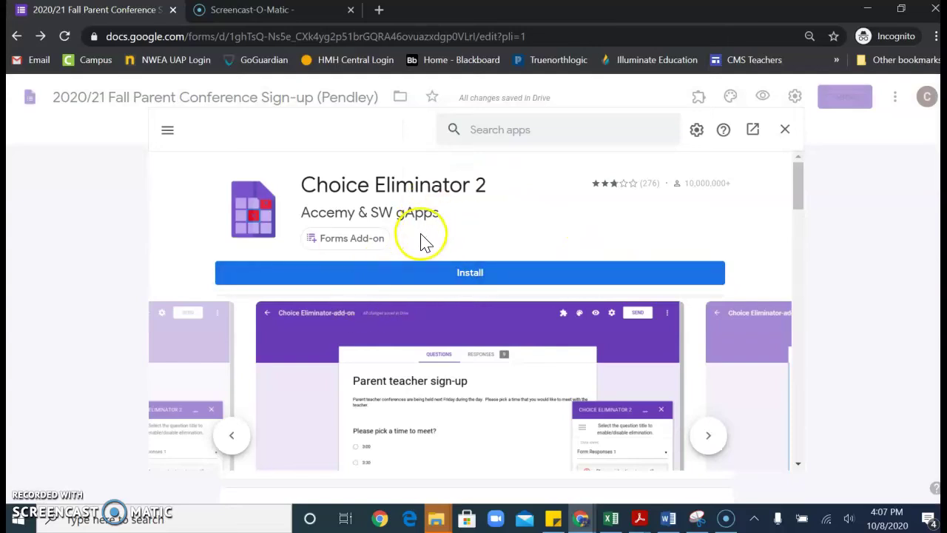
pyautogui.click(469, 274)
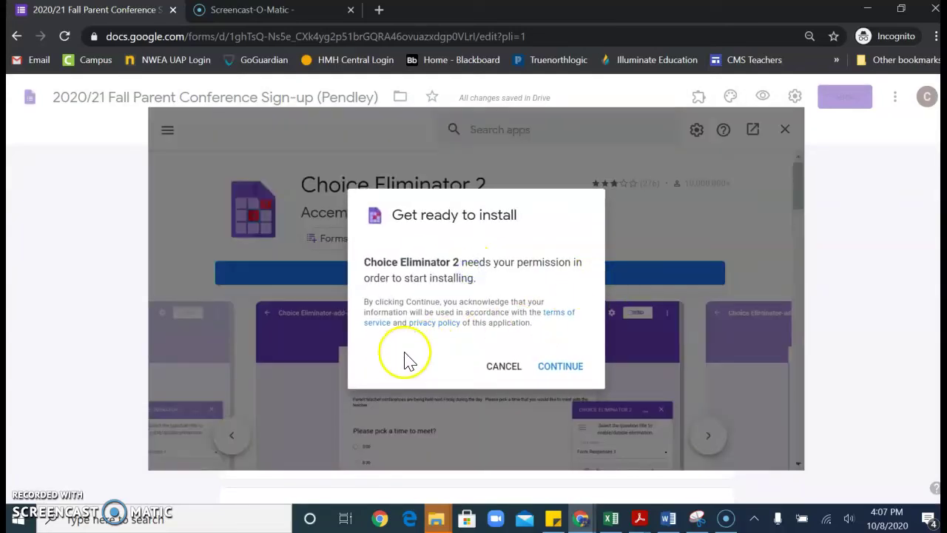
# Authorize Choice Eliminator 2 with the teacher's Google account, allow its requested permissions, and finish the installation
pyautogui.click(560, 365)
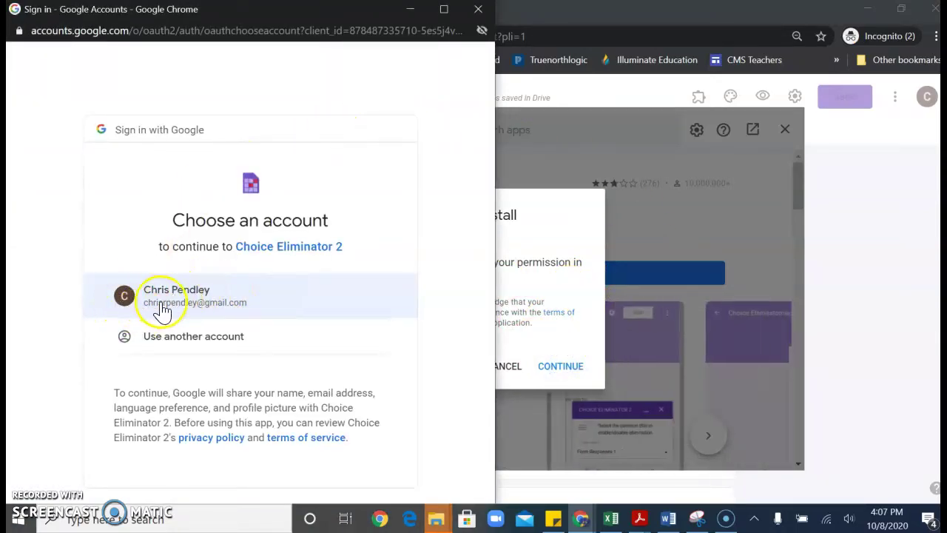
pyautogui.click(189, 309)
pyautogui.scroll(-3, 294, 310)
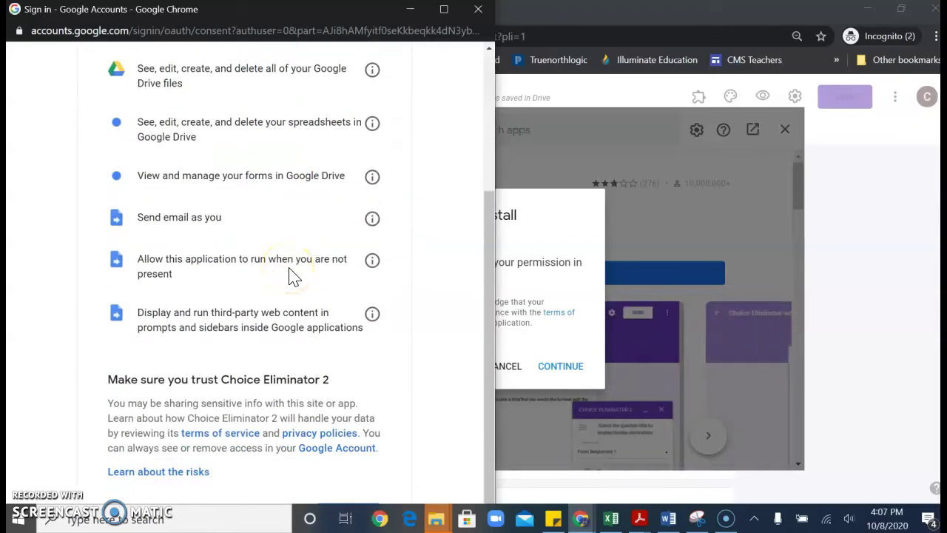
pyautogui.scroll(-1, 289, 277)
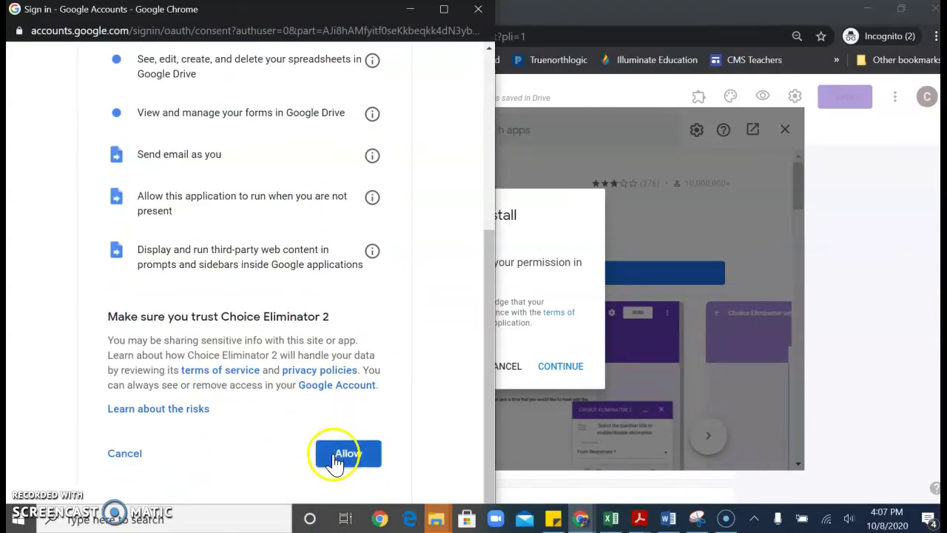
pyautogui.click(335, 454)
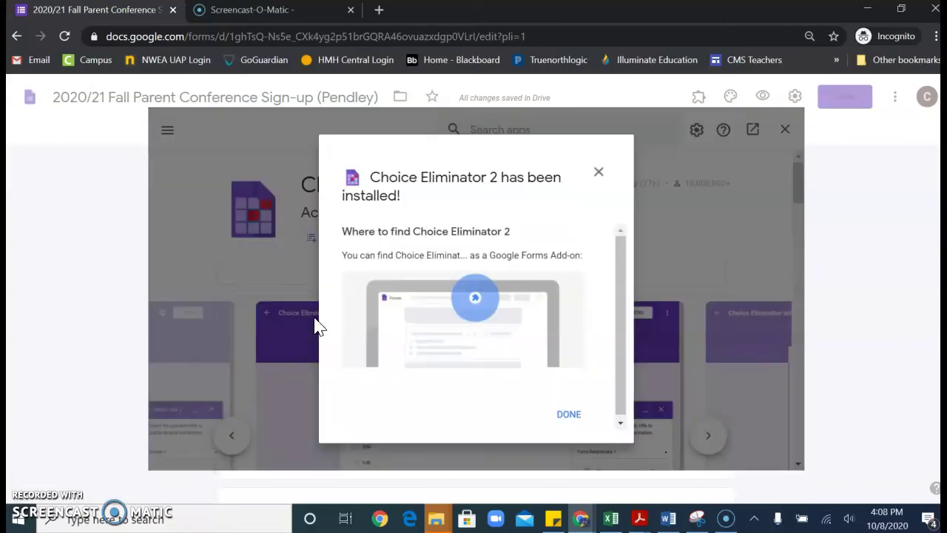
pyautogui.click(574, 419)
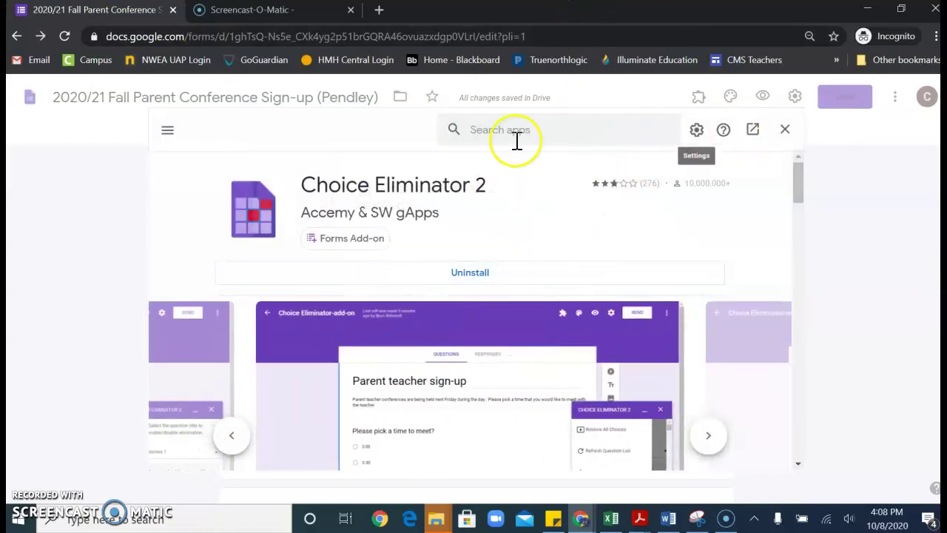
pyautogui.click(786, 131)
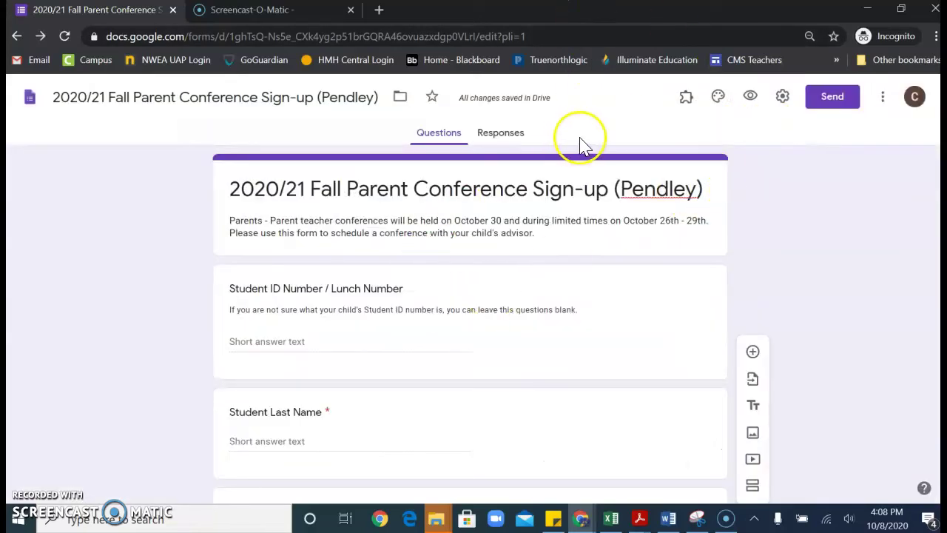
# Open the configuration of the Choice Eliminator 2 add-on for the sign-up form
pyautogui.click(686, 99)
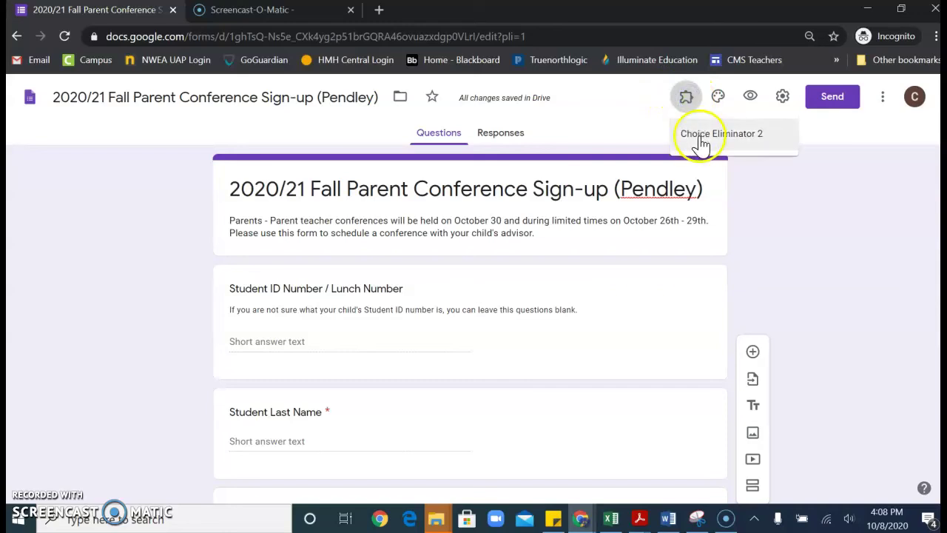
pyautogui.click(700, 140)
pyautogui.click(426, 168)
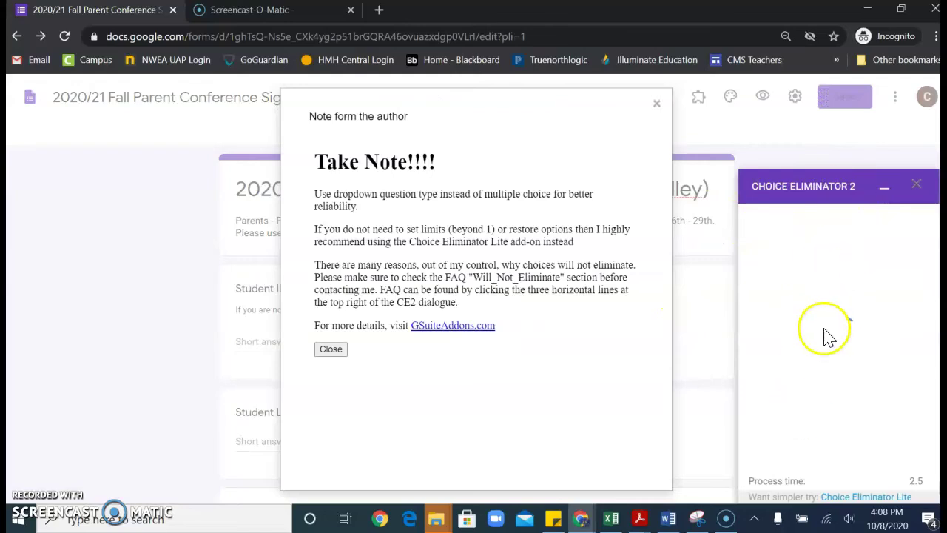
# Dismiss the author's note, enable Eliminate Choices for the conference time dropdown question, and close the add-on
pyautogui.click(335, 350)
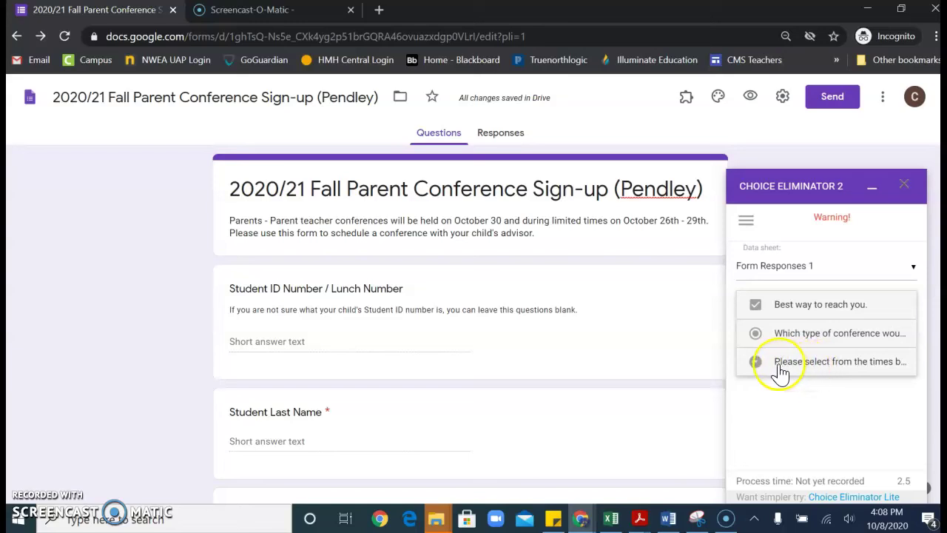
pyautogui.click(832, 363)
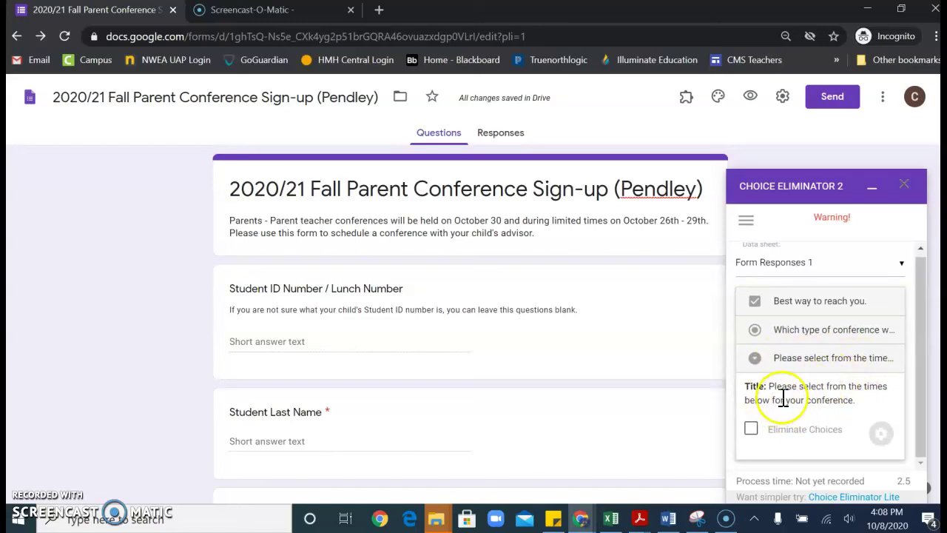
pyautogui.click(750, 429)
pyautogui.scroll(-3, 747, 409)
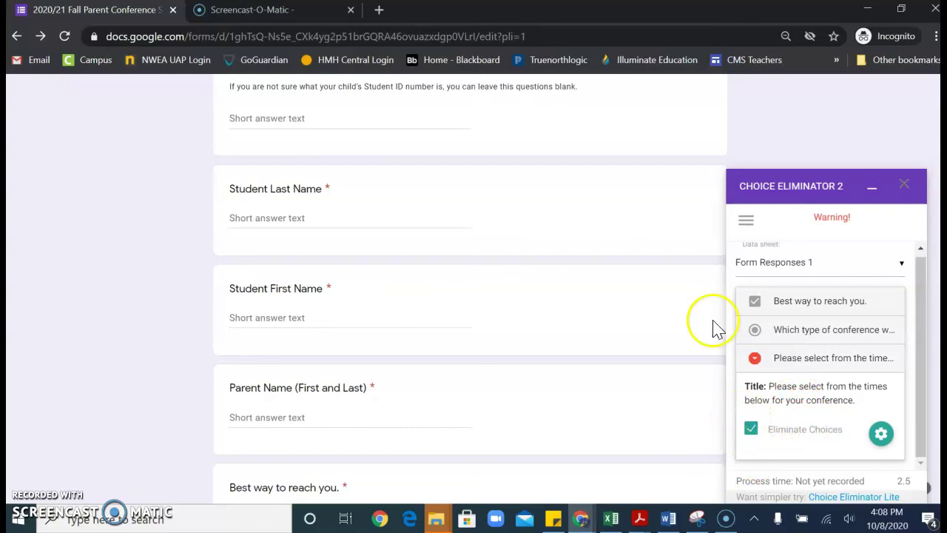
pyautogui.click(904, 185)
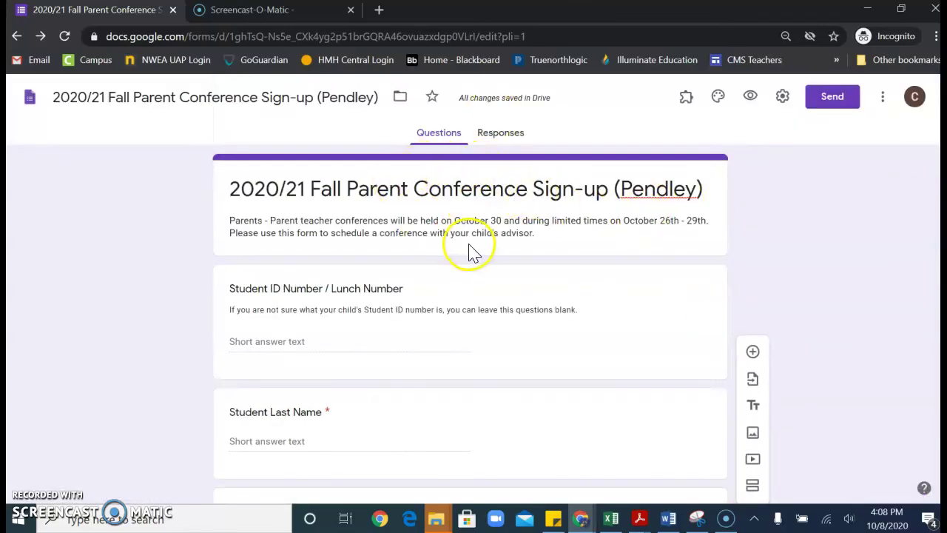
# View the sign-up form's responses summary and highlight the form's file name
pyautogui.click(499, 143)
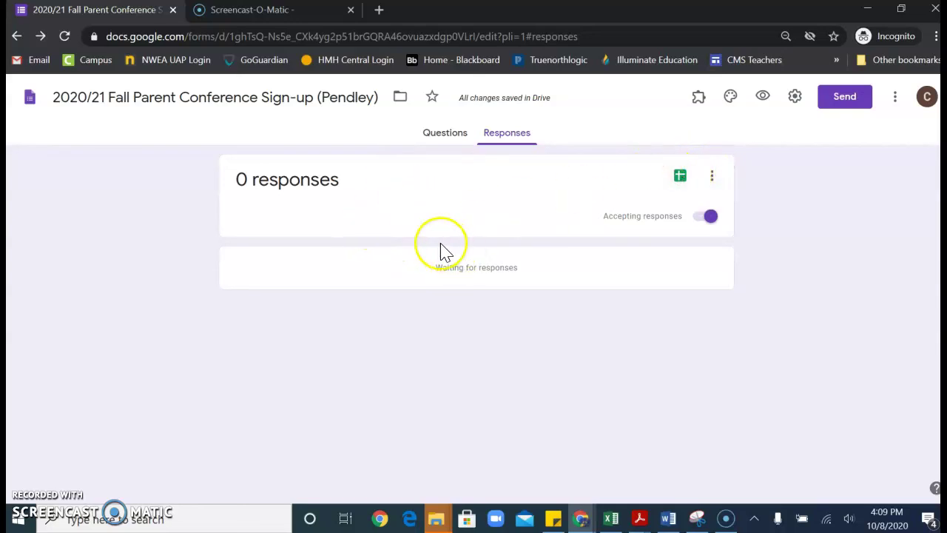
pyautogui.click(273, 100)
pyautogui.tripleClick(273, 100)
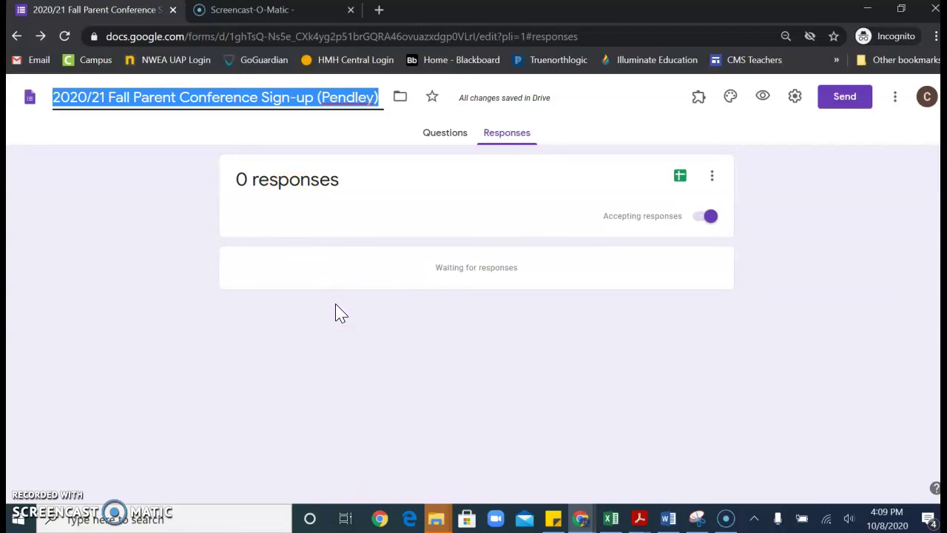
pyautogui.click(353, 300)
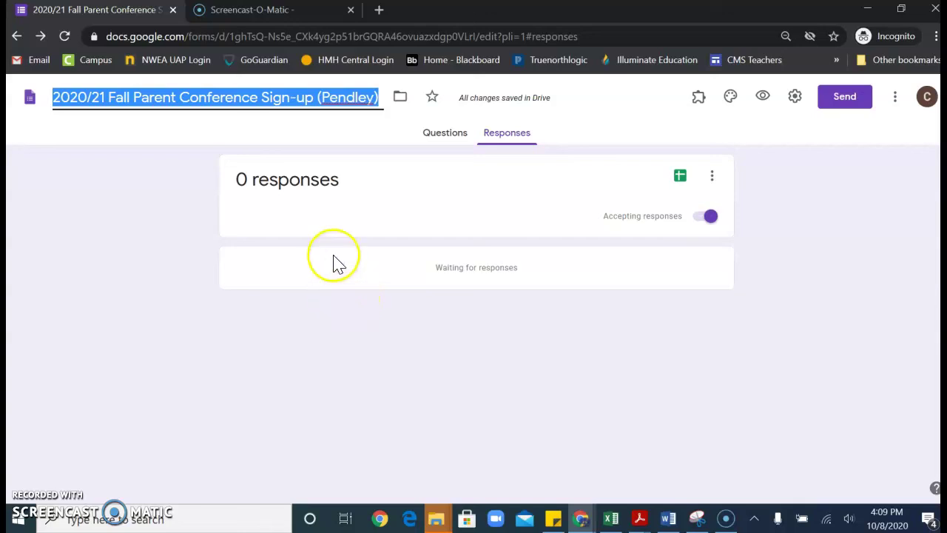